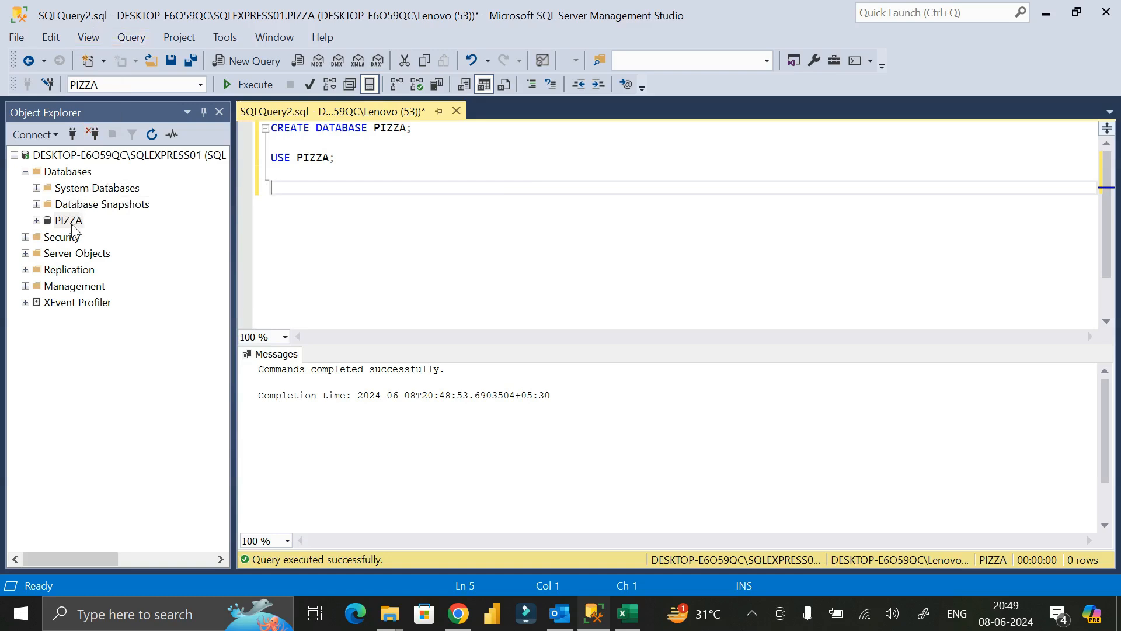
Step: Expand the PIZZA database and inspect its Tables folder for existing tables, collapsing the folder again
{"action": "left_click", "coordinate": [36, 221]}
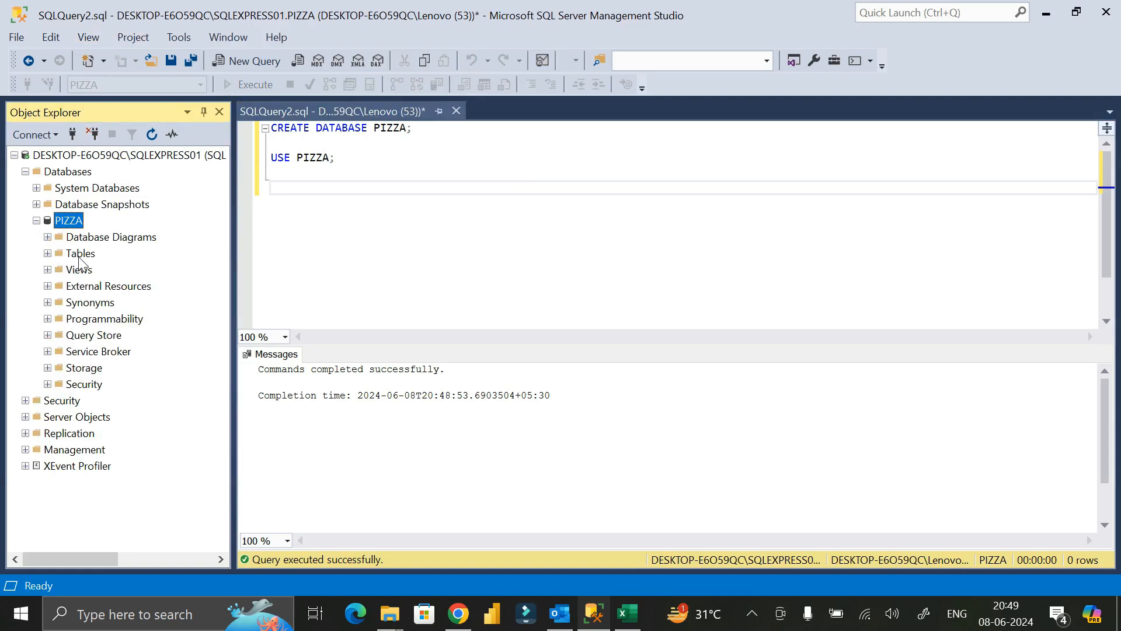
{"action": "left_click", "coordinate": [47, 253]}
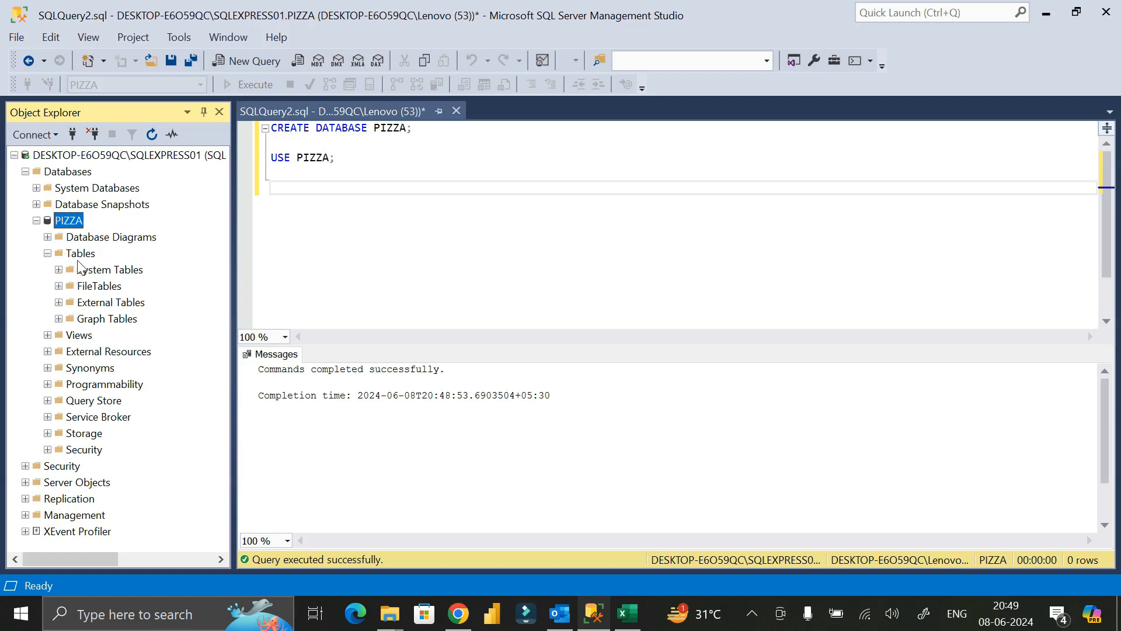
{"action": "left_click", "coordinate": [47, 253]}
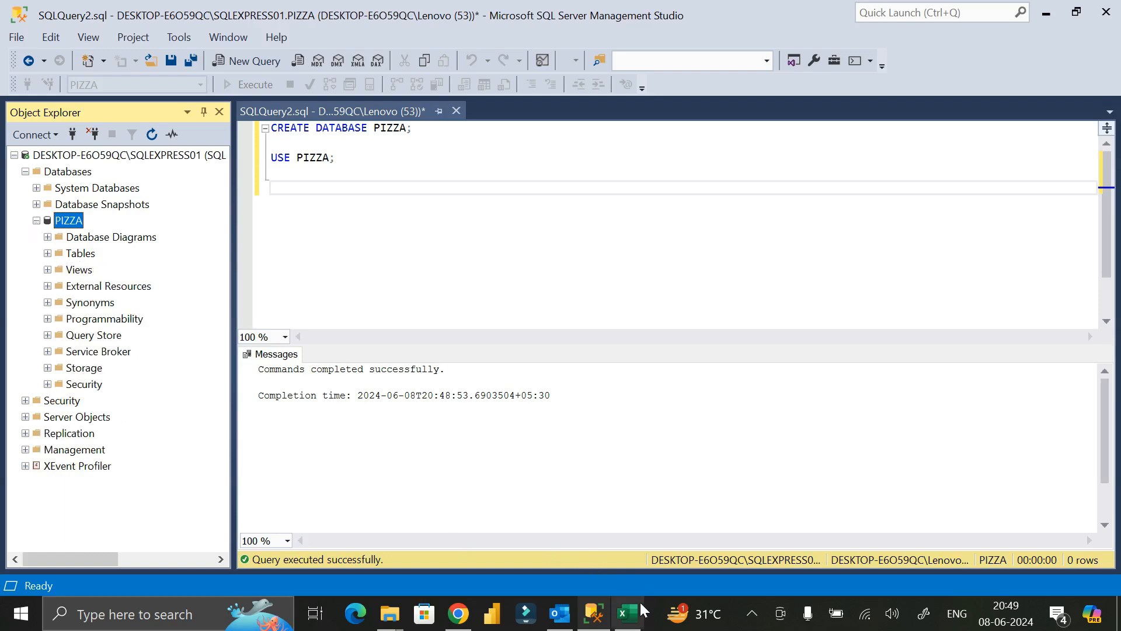
Step: Switch to Excel and examine the header row, order_id column and full data range of pizza_sales, returning to SQL Server Management Studio
{"action": "left_click", "coordinate": [628, 613]}
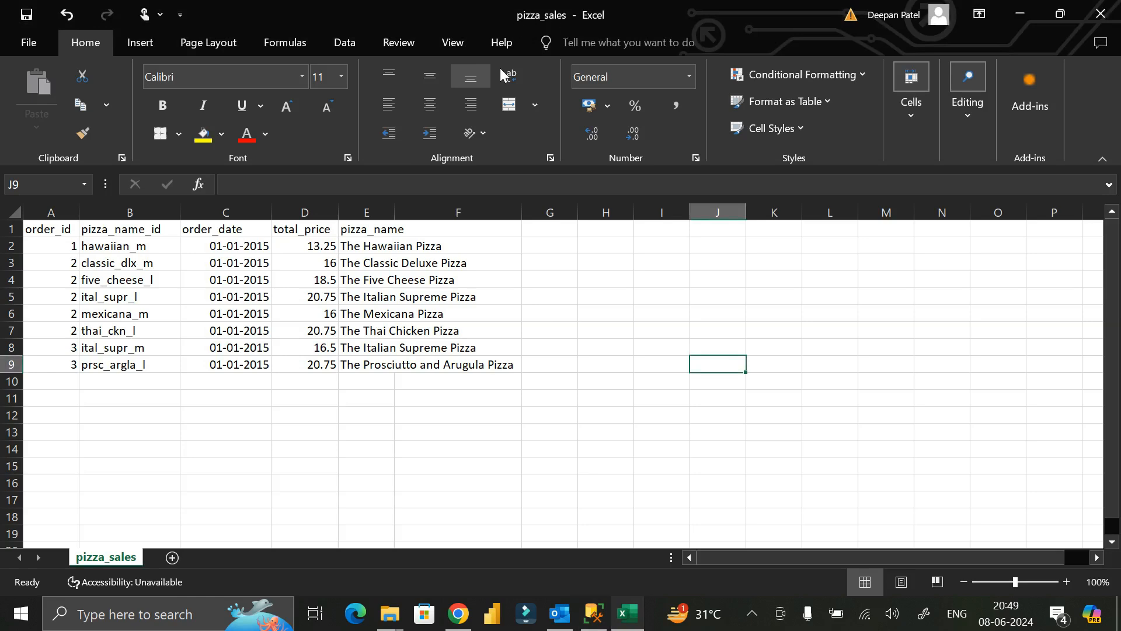
{"action": "left_click", "coordinate": [13, 229]}
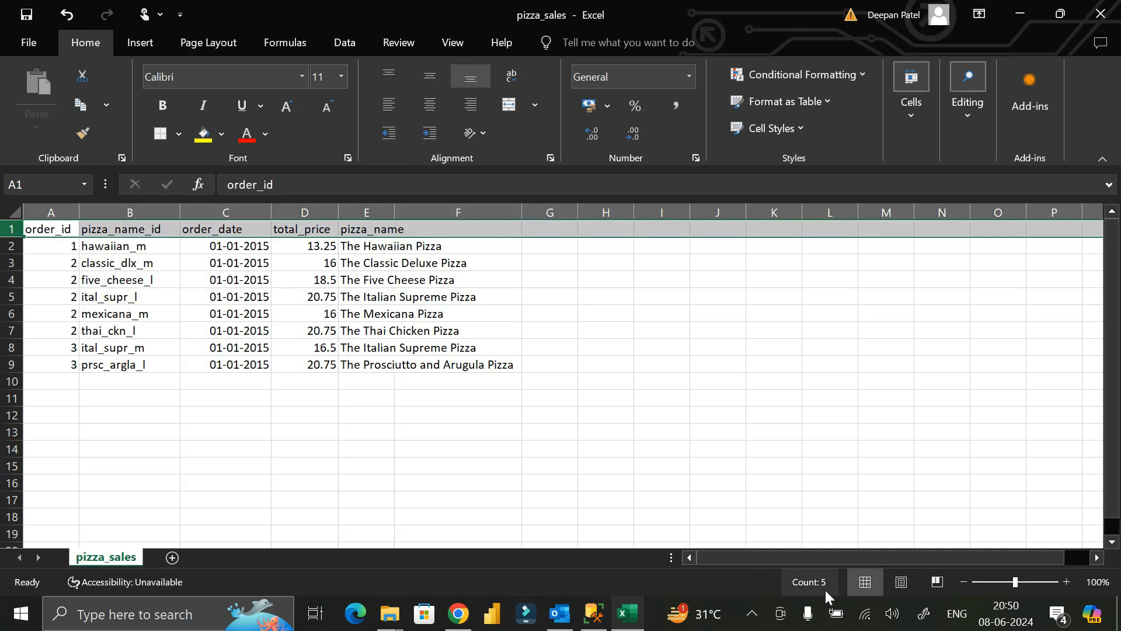
{"action": "left_click", "coordinate": [51, 212]}
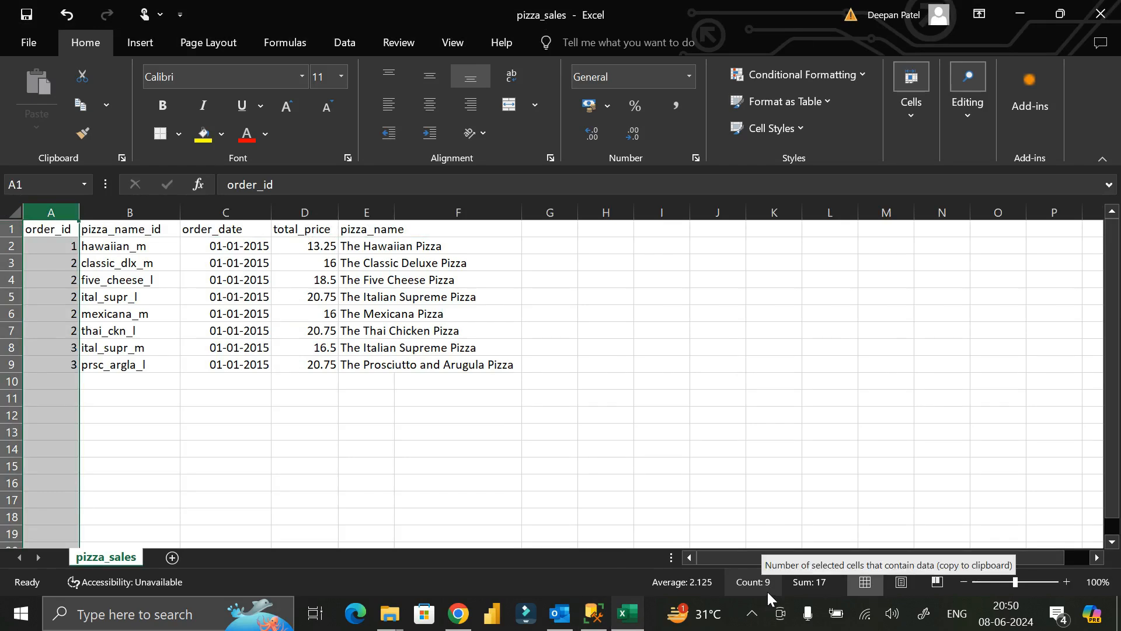
{"action": "left_click", "coordinate": [503, 314]}
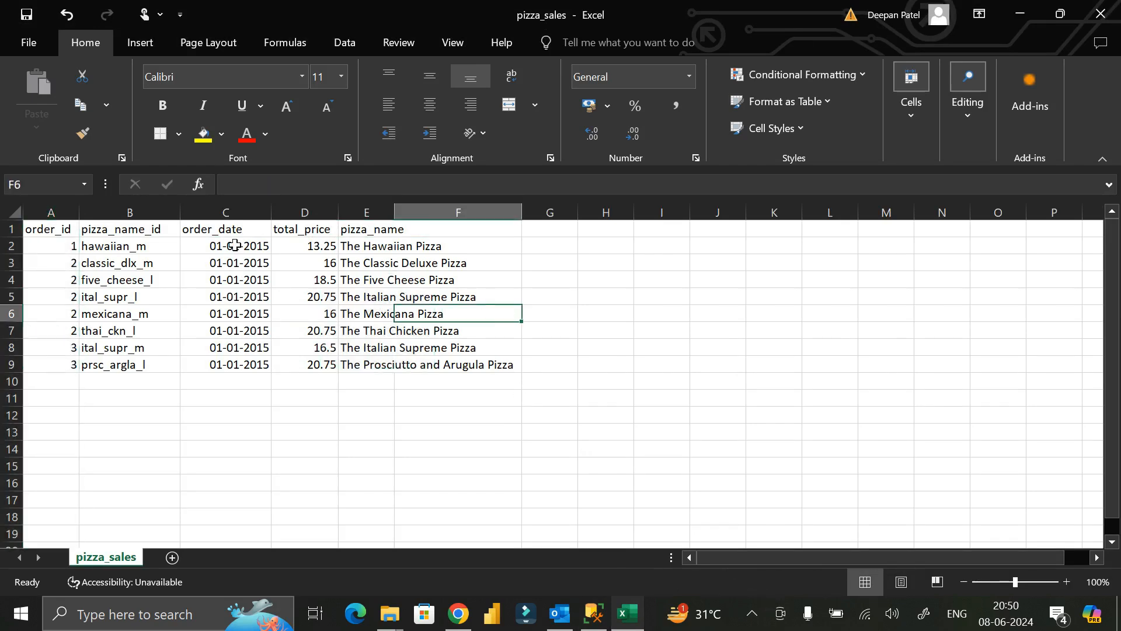
{"action": "left_click_drag", "start_coordinate": [52, 228], "coordinate": [470, 365]}
{"action": "left_click", "coordinate": [593, 613]}
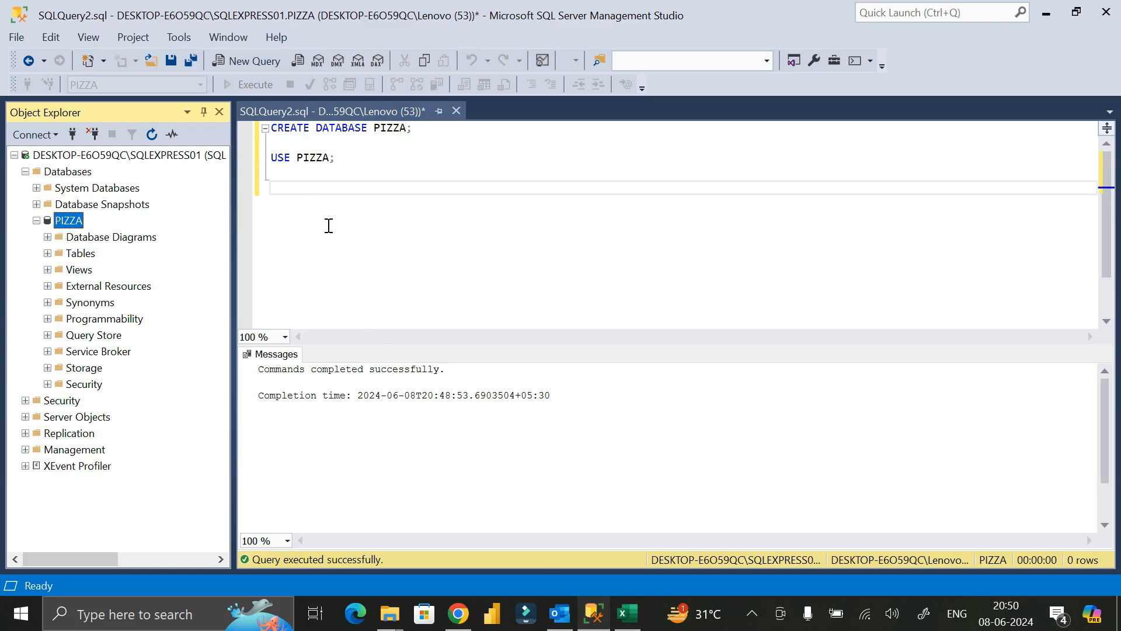
{"action": "left_click", "coordinate": [358, 220]}
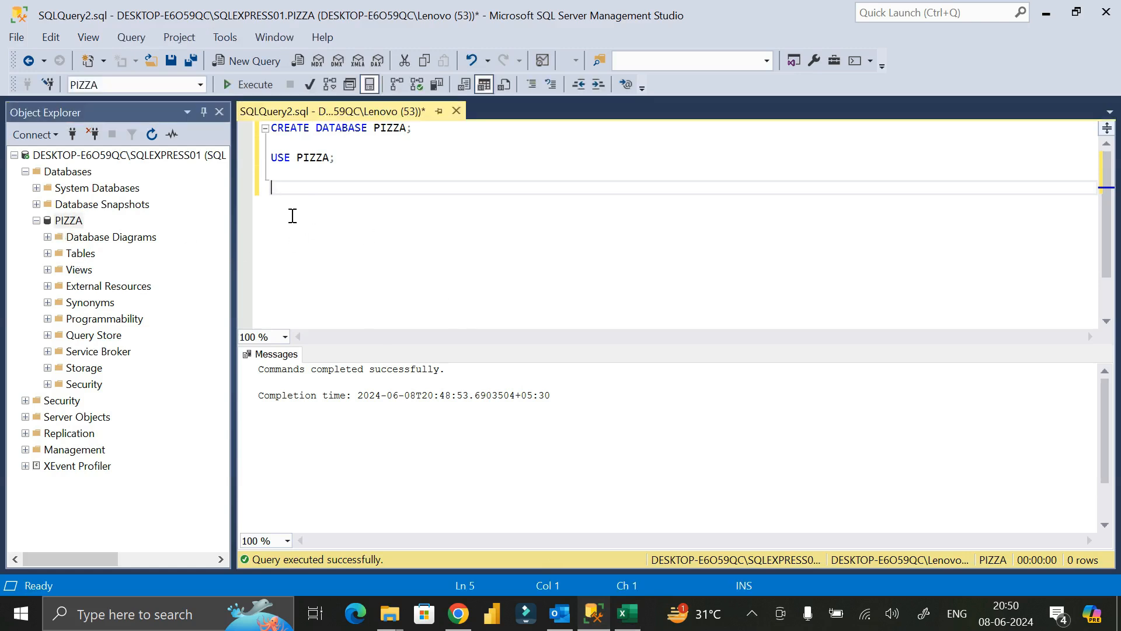
Step: Switch back to Excel and close the pizza_sales workbook
{"action": "left_click", "coordinate": [631, 623]}
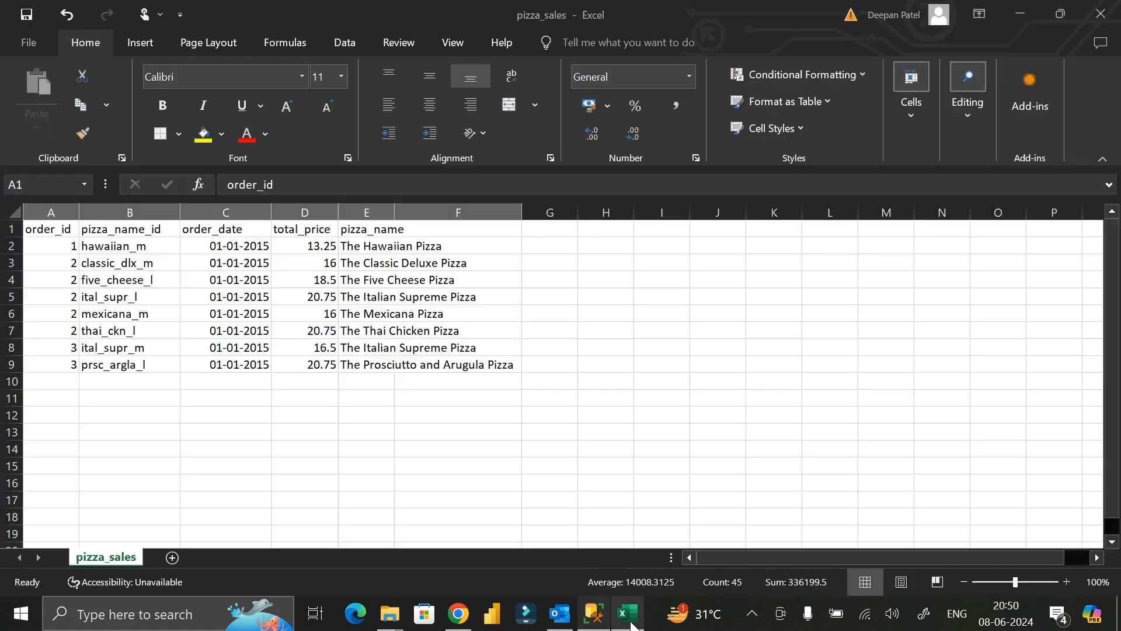
{"action": "left_click", "coordinate": [606, 360]}
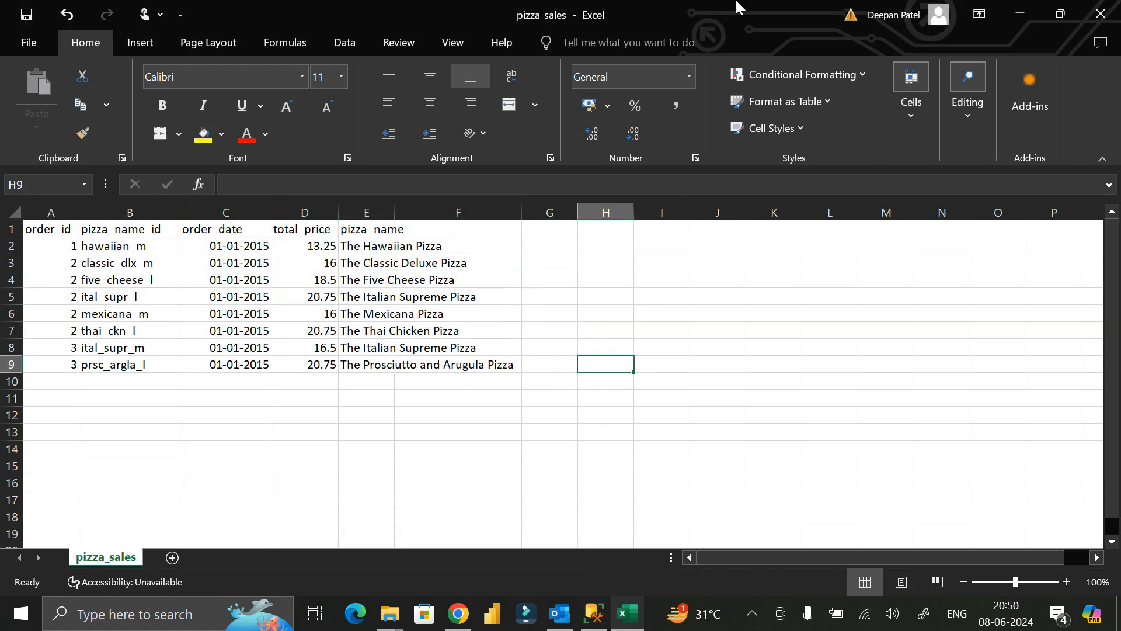
{"action": "left_click", "coordinate": [1104, 9]}
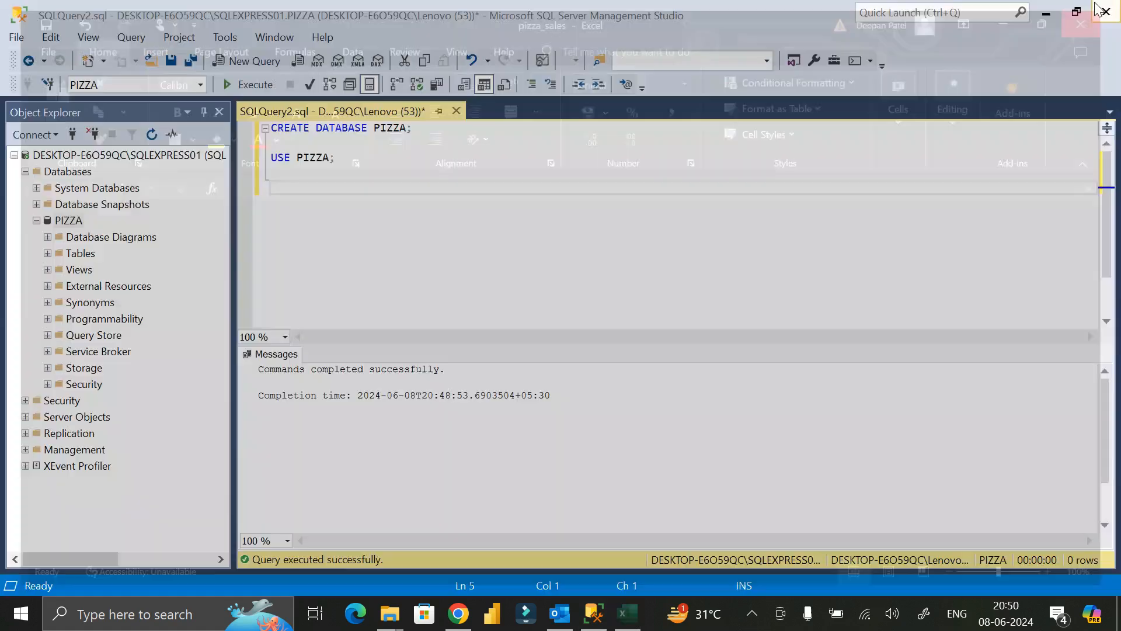
Step: Start the Import Flat File wizard for the PIZZA database and go to its input file page
{"action": "right_click", "coordinate": [64, 225]}
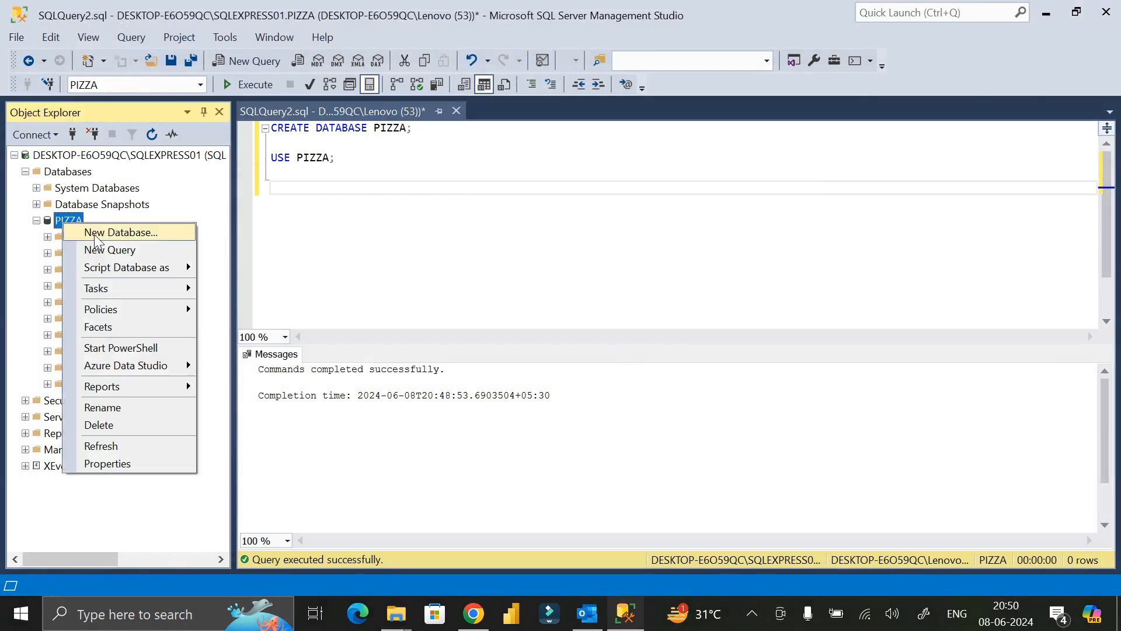
{"action": "mouse_move", "coordinate": [117, 289]}
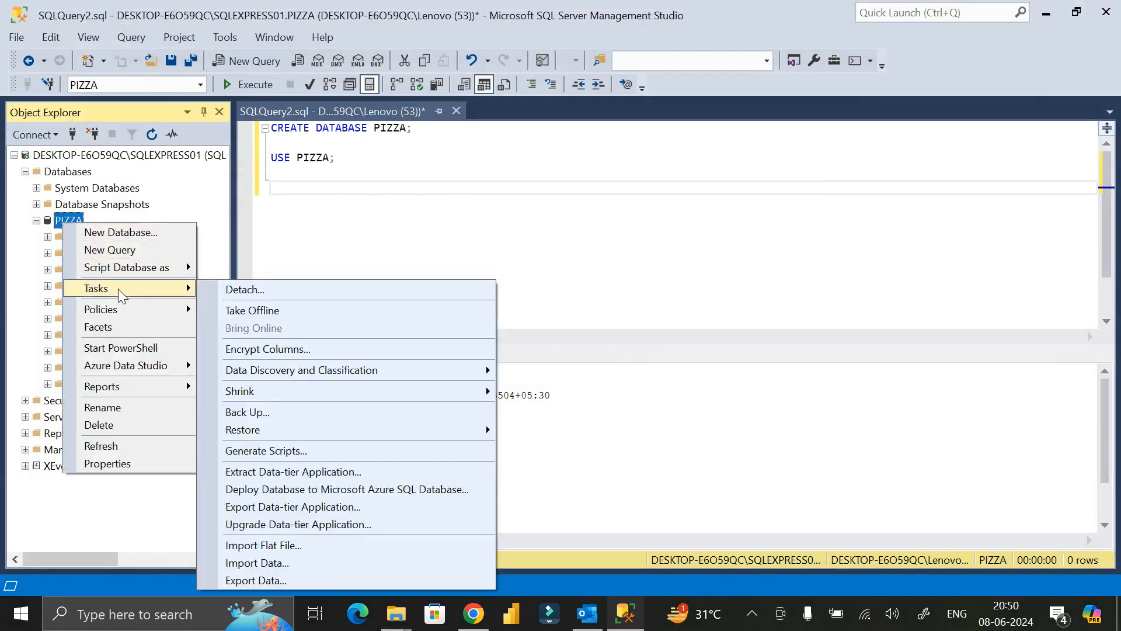
{"action": "left_click", "coordinate": [300, 546]}
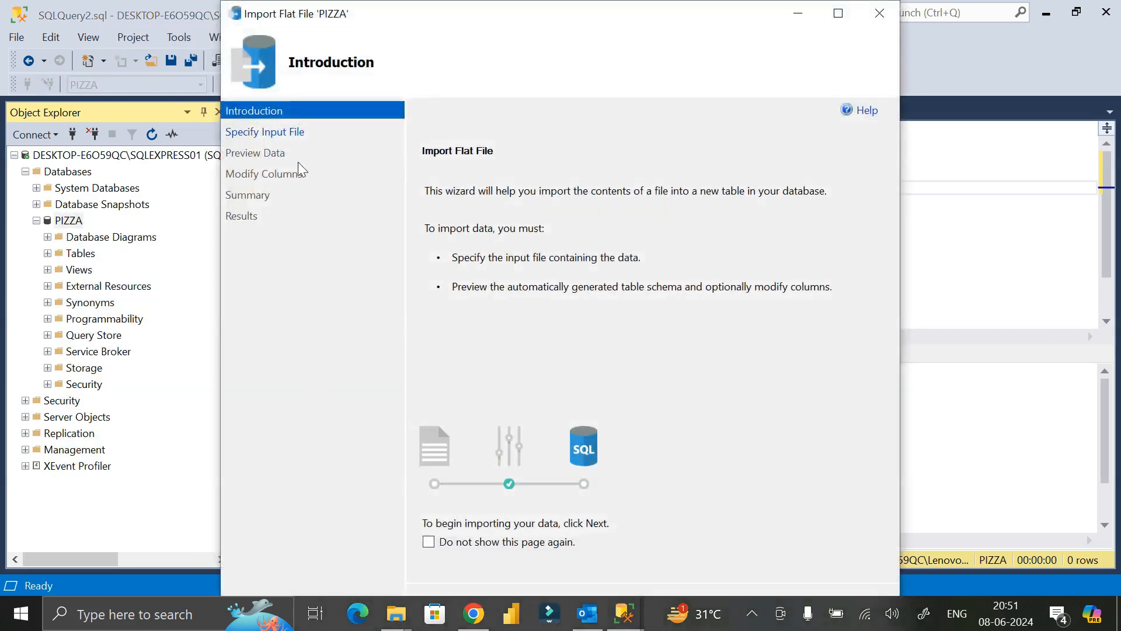
{"action": "left_click", "coordinate": [262, 138]}
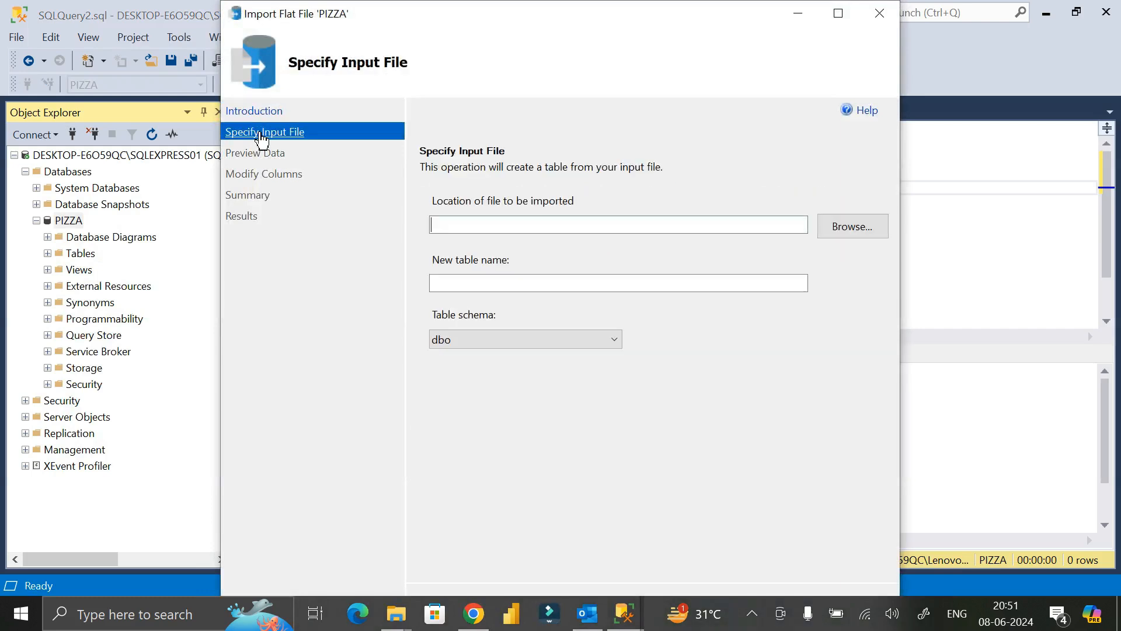
Step: Choose the pizza_sales CSV file from the Desktop as the file to import
{"action": "left_click", "coordinate": [853, 228]}
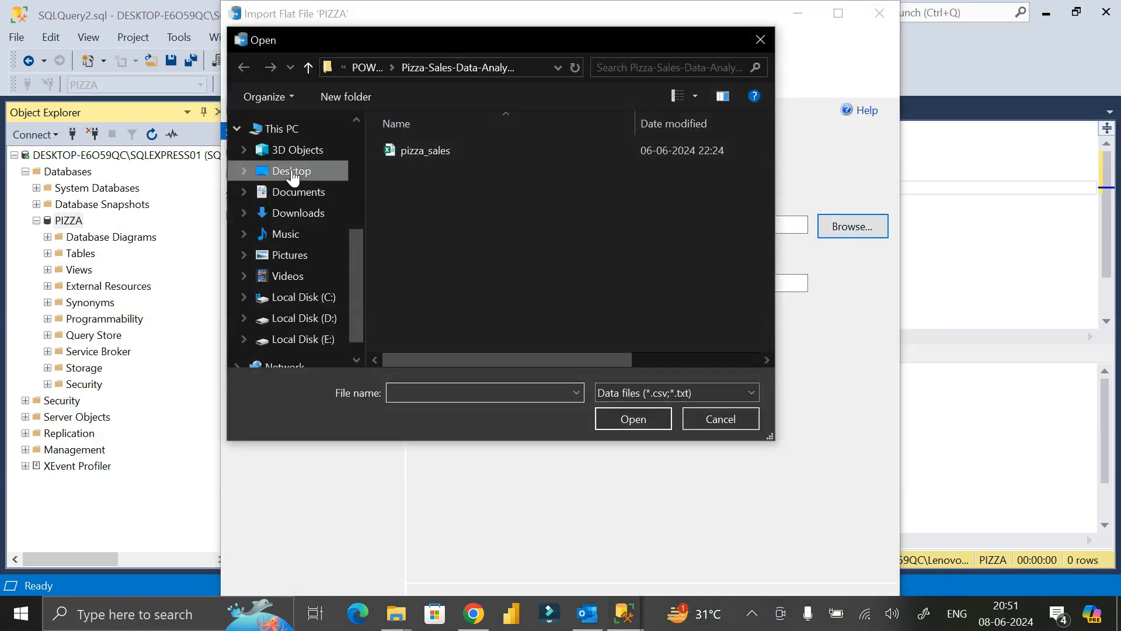
{"action": "left_click", "coordinate": [293, 173]}
{"action": "scroll", "coordinate": [561, 175], "scroll_direction": "down", "scroll_amount": 5}
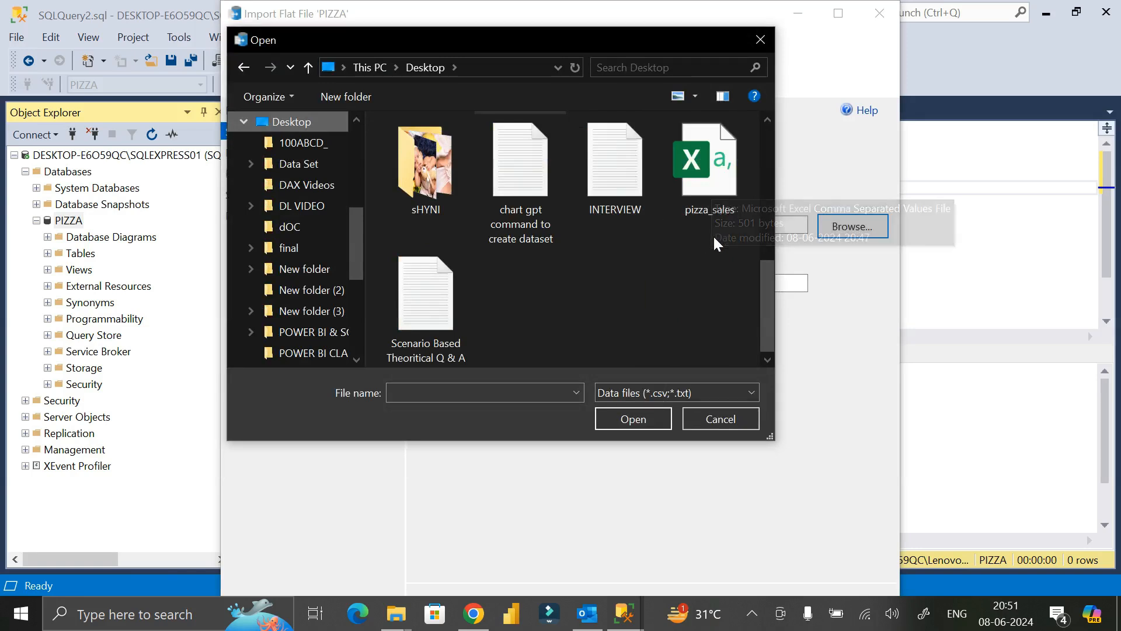
{"action": "left_click", "coordinate": [715, 180]}
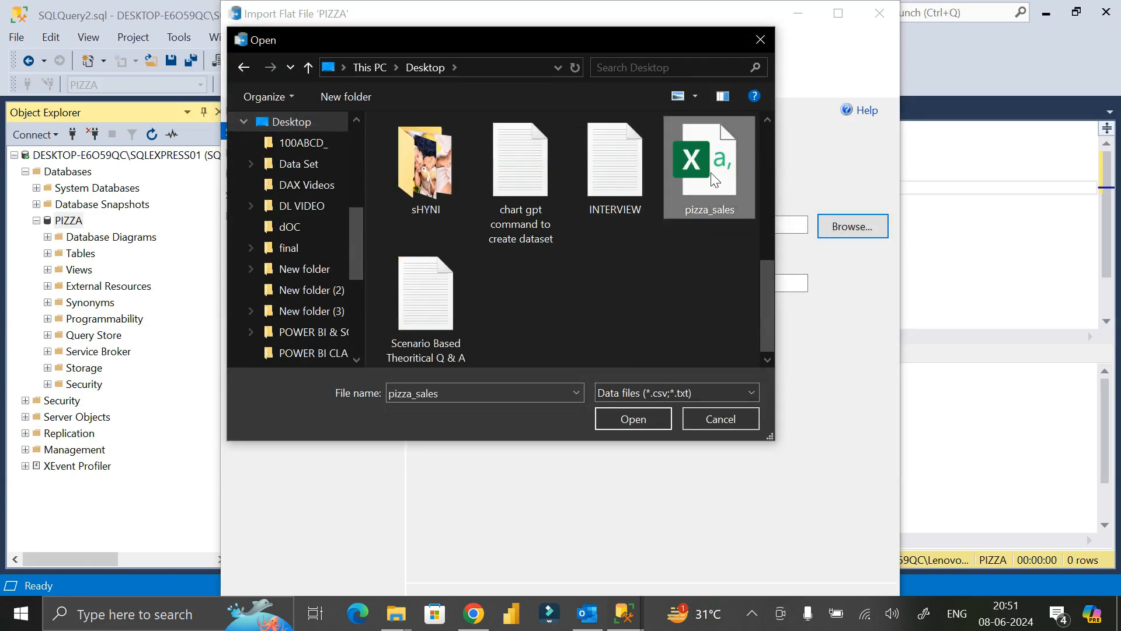
{"action": "left_click", "coordinate": [642, 421]}
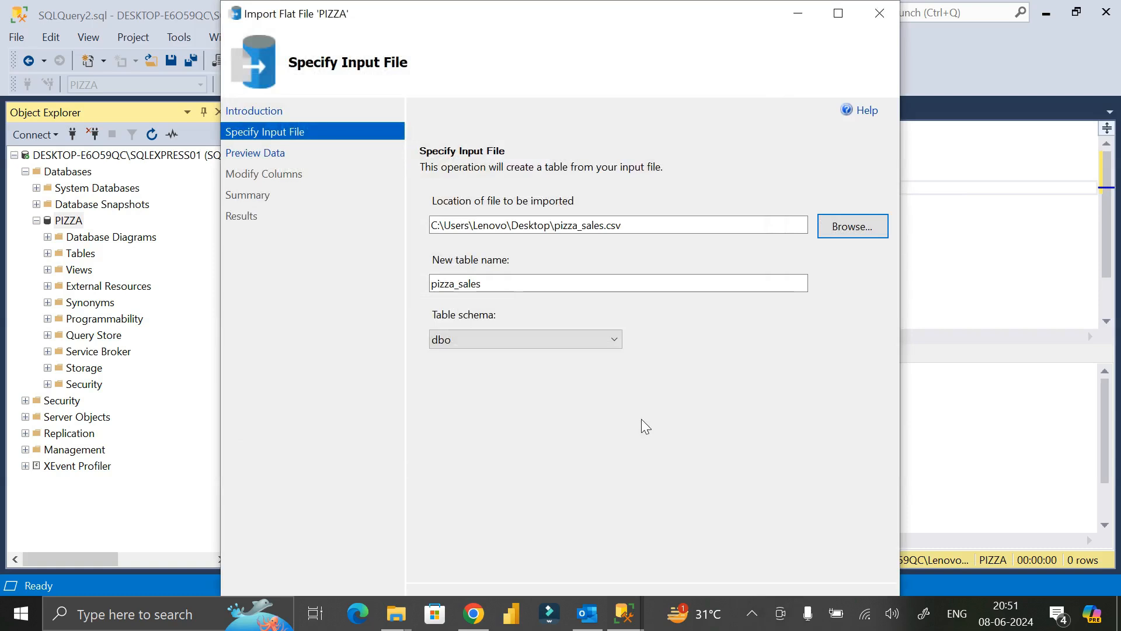
Step: Keep dbo as the table schema and proceed through the data preview to the column settings
{"action": "left_click", "coordinate": [548, 339]}
{"action": "left_click", "coordinate": [524, 356]}
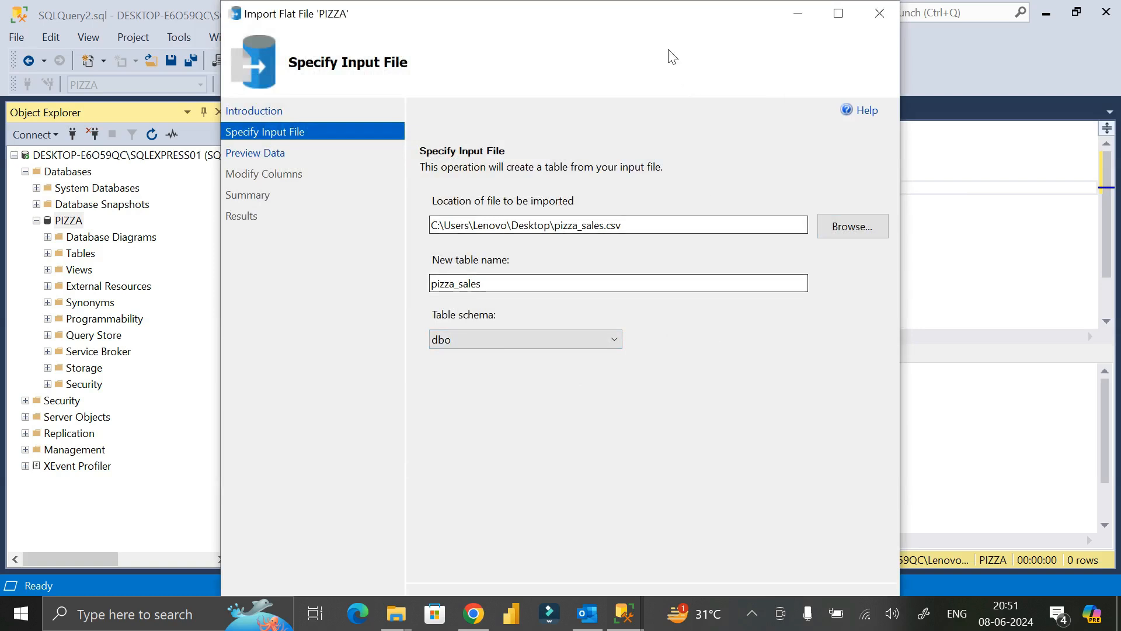
{"action": "left_click_drag", "start_coordinate": [668, 55], "coordinate": [660, 104]}
{"action": "left_click_drag", "start_coordinate": [751, 67], "coordinate": [718, 30]}
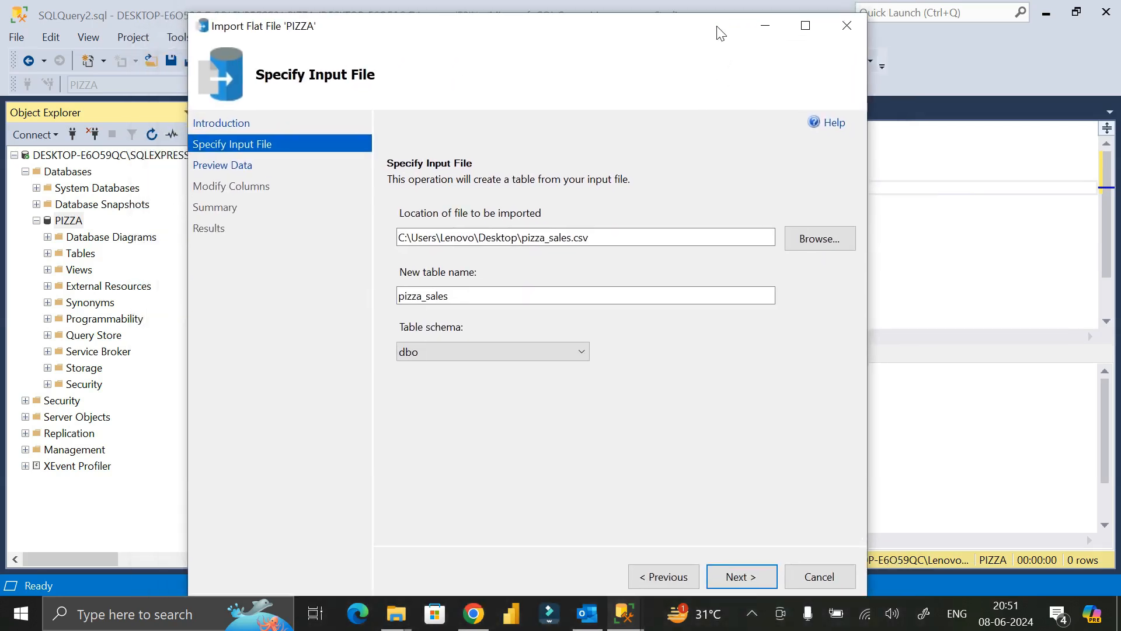
{"action": "left_click", "coordinate": [738, 581]}
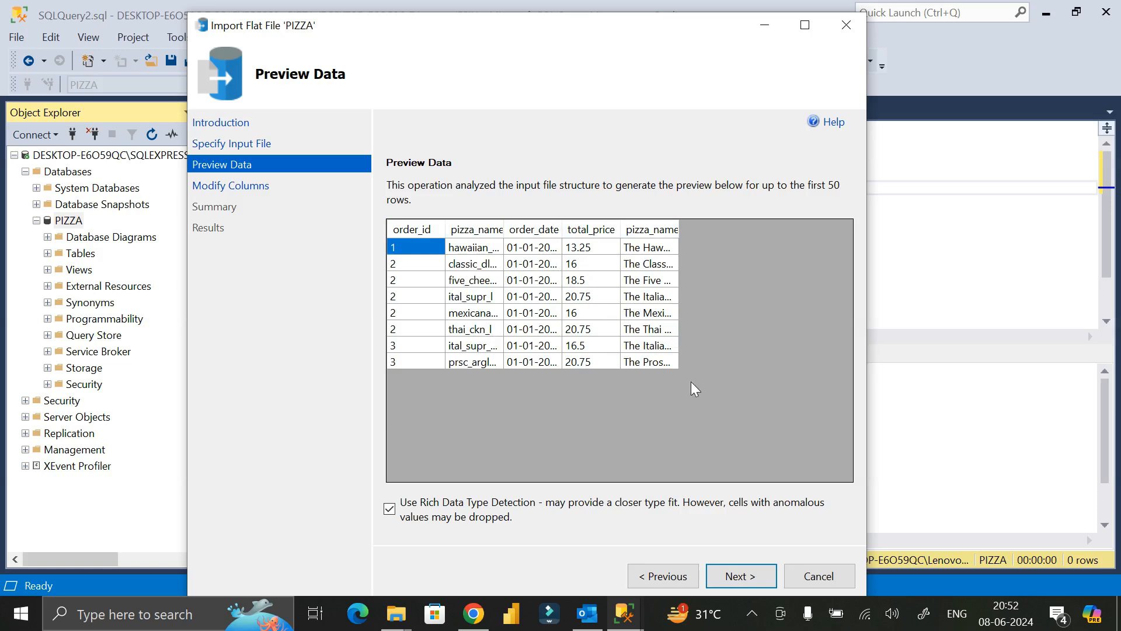
{"action": "left_click", "coordinate": [741, 576]}
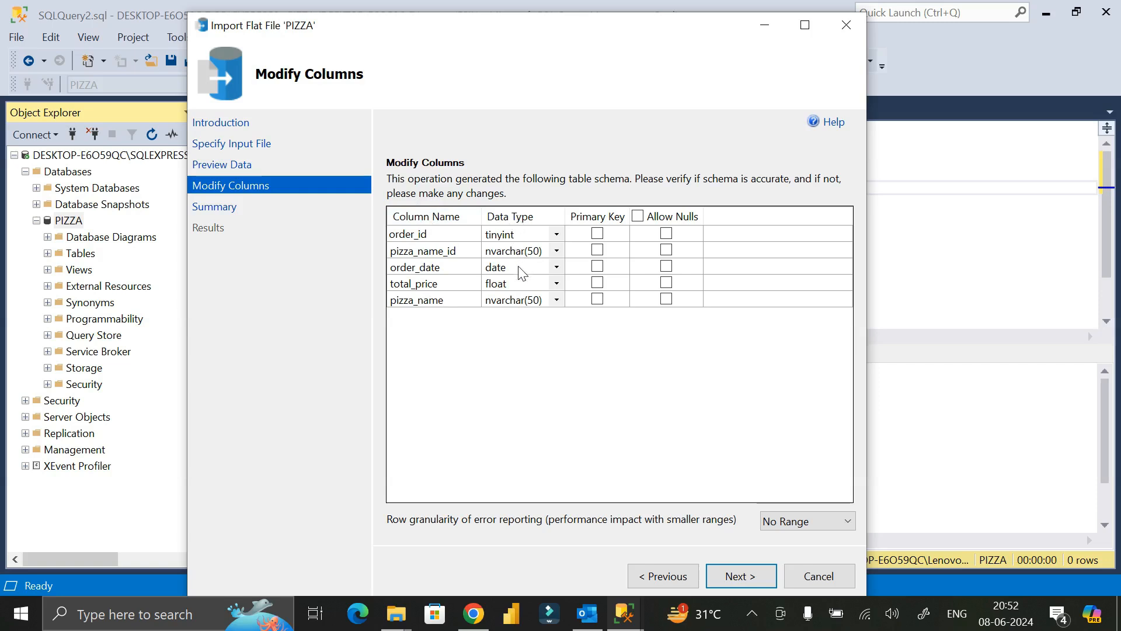
Step: Set the data type of the order_id column to int
{"action": "left_click", "coordinate": [556, 237]}
{"action": "left_click", "coordinate": [556, 235]}
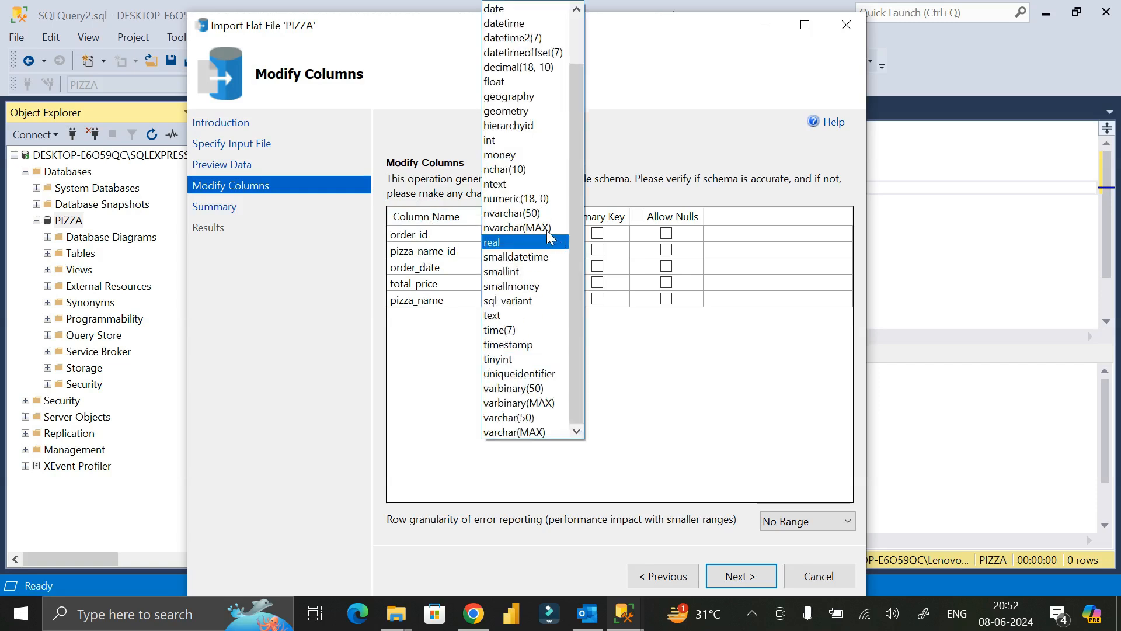
{"action": "left_click", "coordinate": [518, 142]}
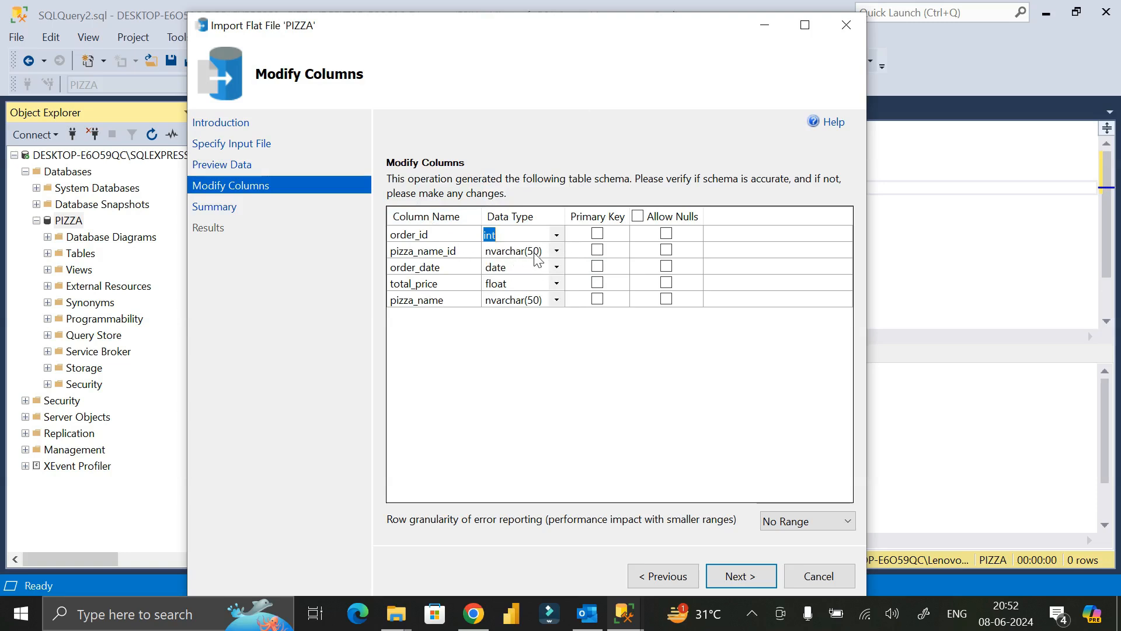
Step: Set the data type of the pizza_name_id column to varchar(100)
{"action": "left_click", "coordinate": [556, 251]}
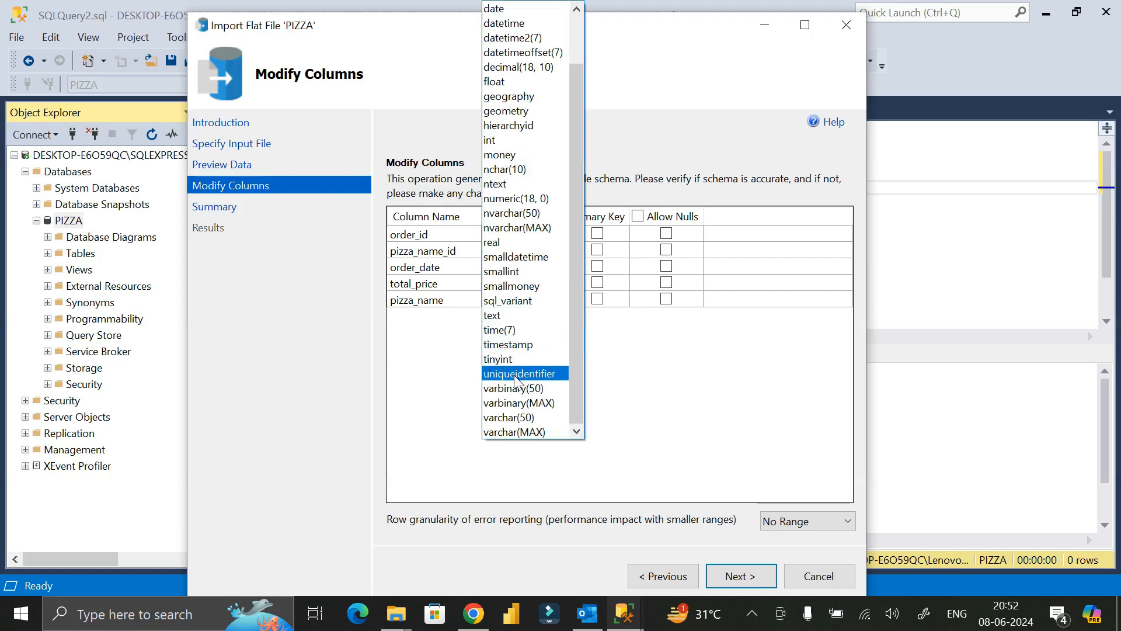
{"action": "left_click", "coordinate": [510, 416]}
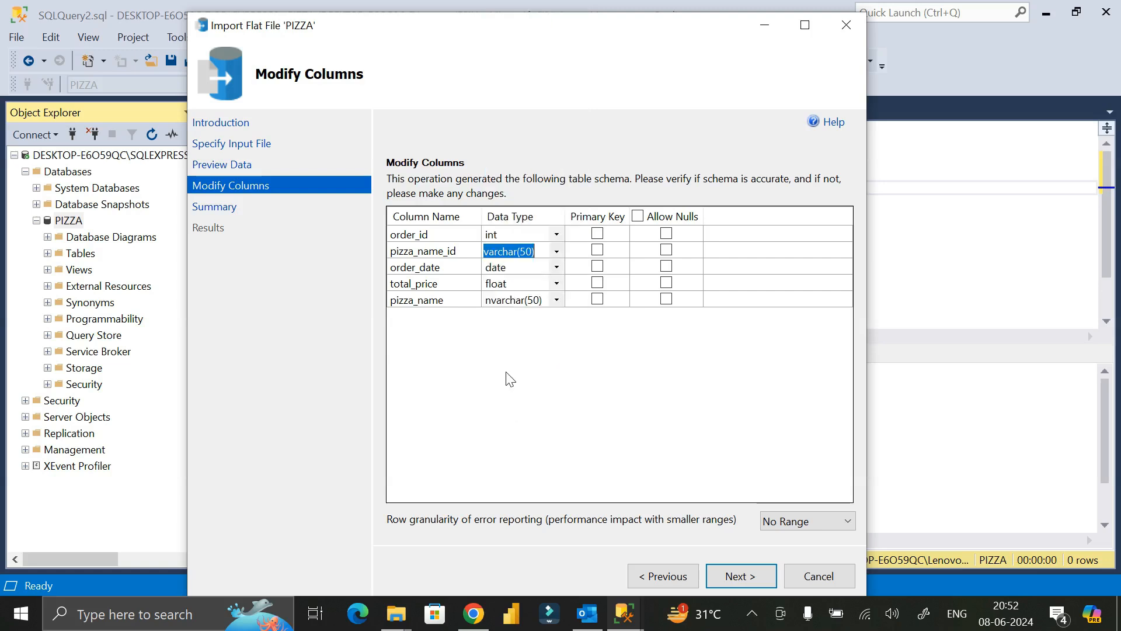
{"action": "left_click", "coordinate": [527, 251]}
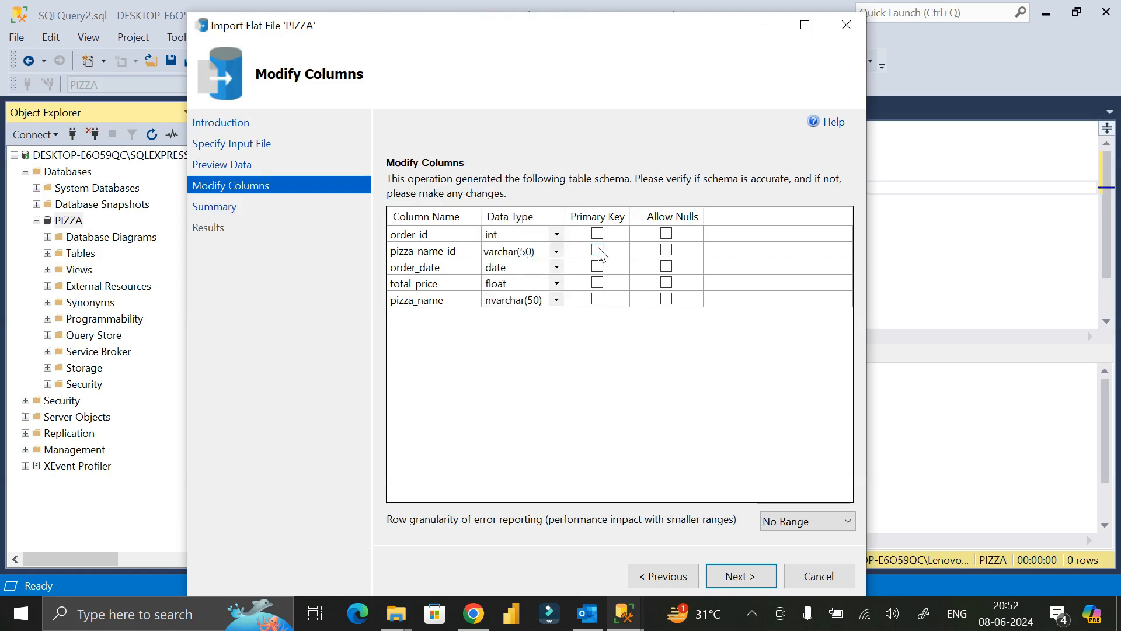
{"action": "key", "text": "BackSpace"}
{"action": "type", "text": "10"}
{"action": "left_click", "coordinate": [535, 348]}
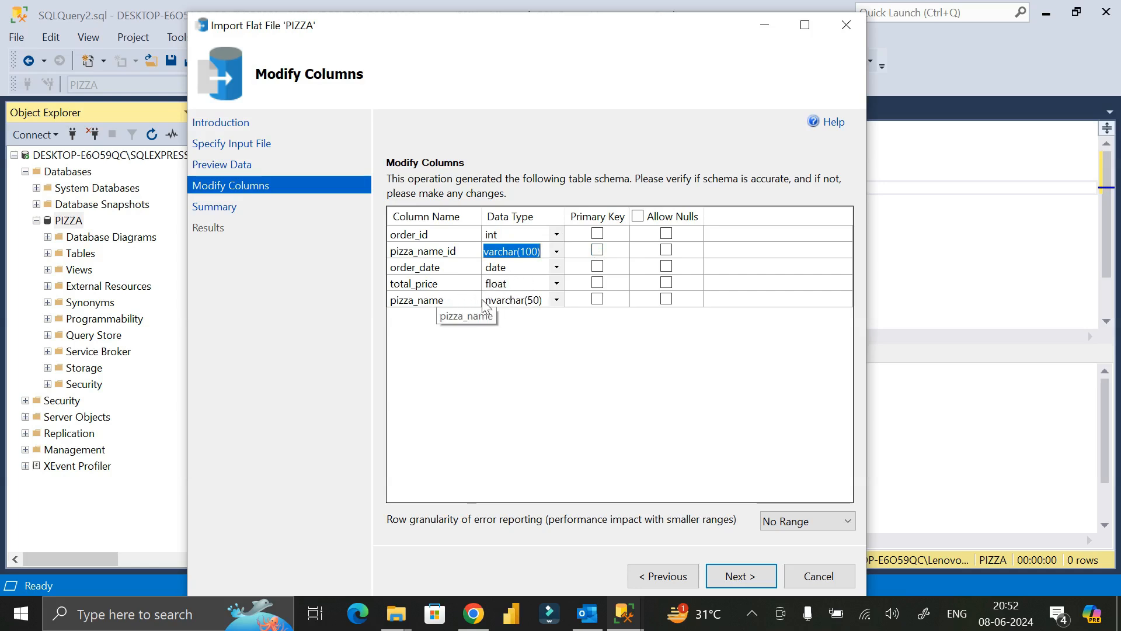
Step: Set the data type of the pizza_name column to varchar(100) and continue to the import summary
{"action": "left_click", "coordinate": [557, 300]}
{"action": "left_click", "coordinate": [557, 300]}
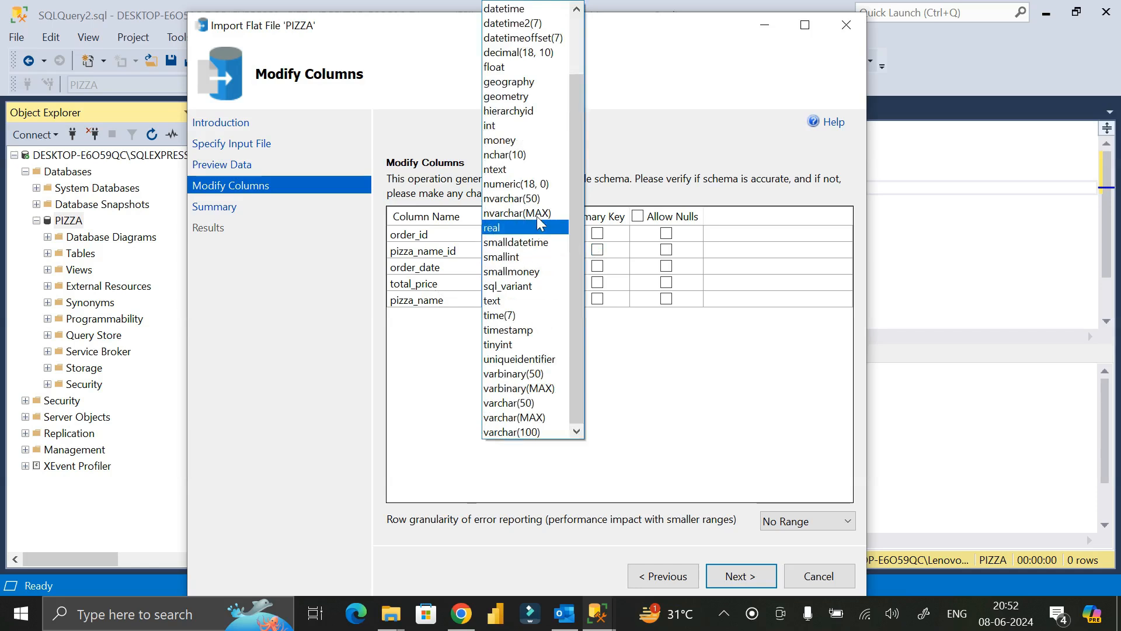
{"action": "left_click", "coordinate": [511, 402]}
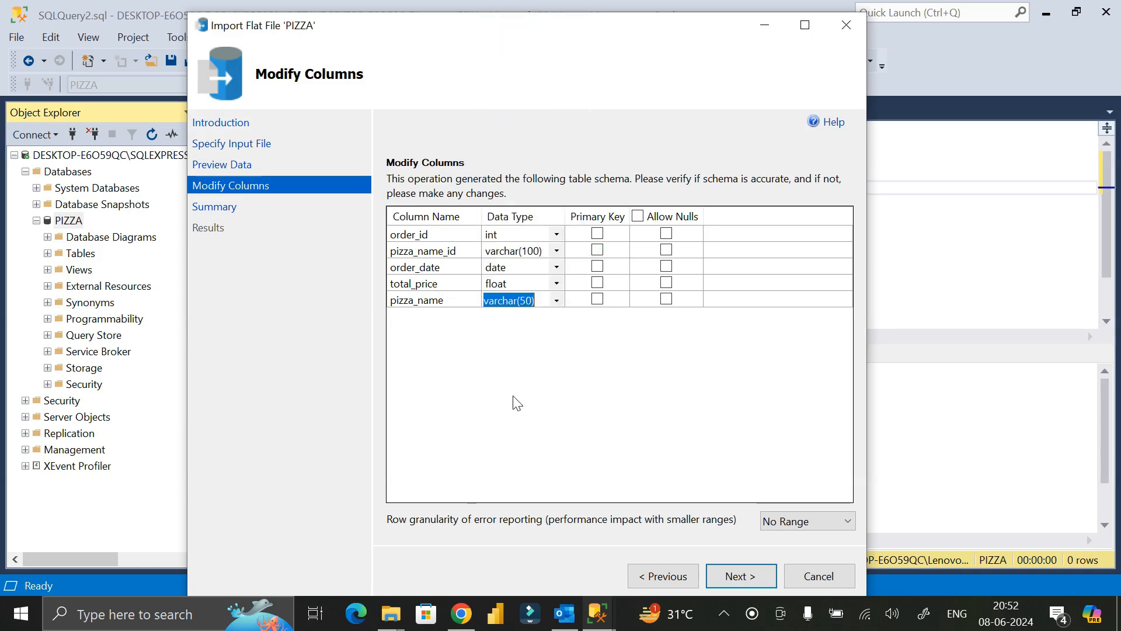
{"action": "left_click", "coordinate": [527, 300]}
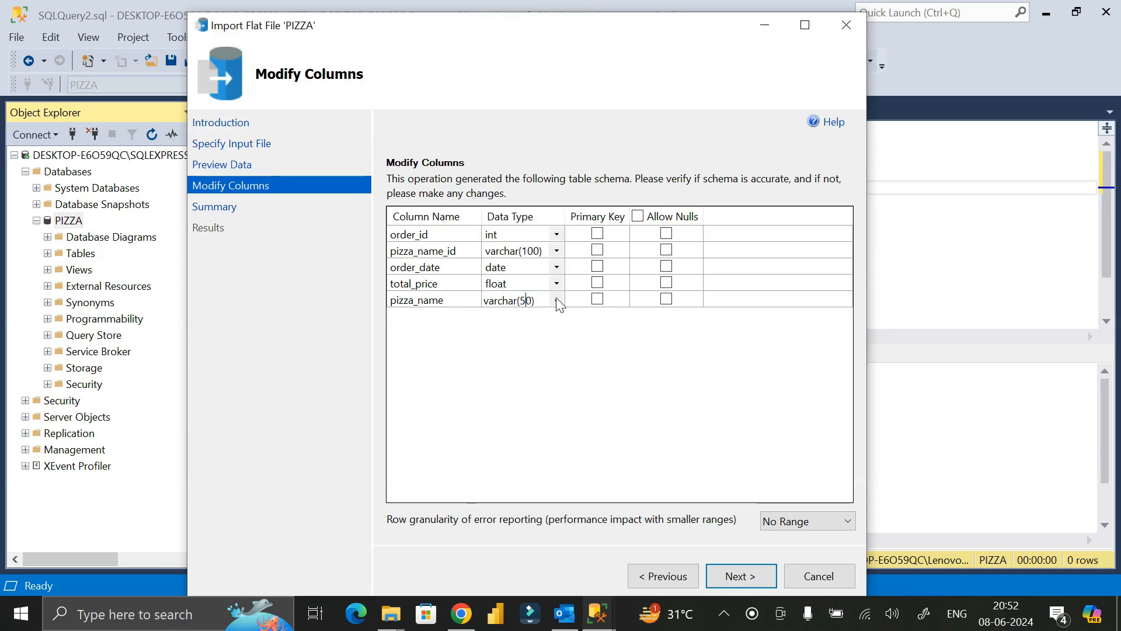
{"action": "key", "text": "BackSpace"}
{"action": "type", "text": "10"}
{"action": "left_click", "coordinate": [528, 302]}
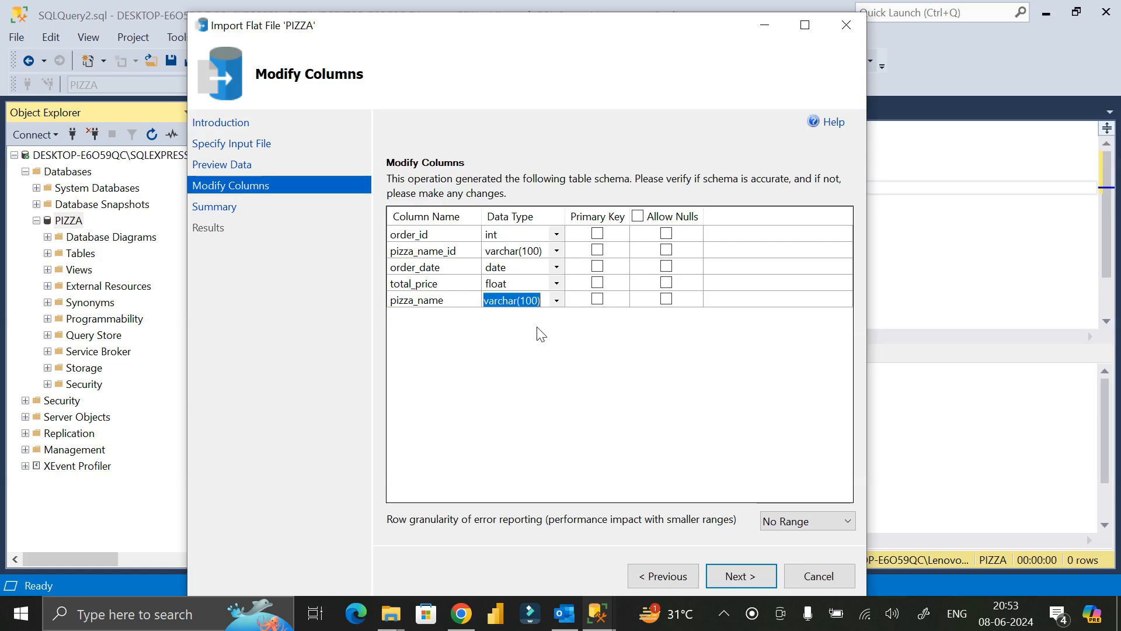
{"action": "left_click", "coordinate": [737, 579]}
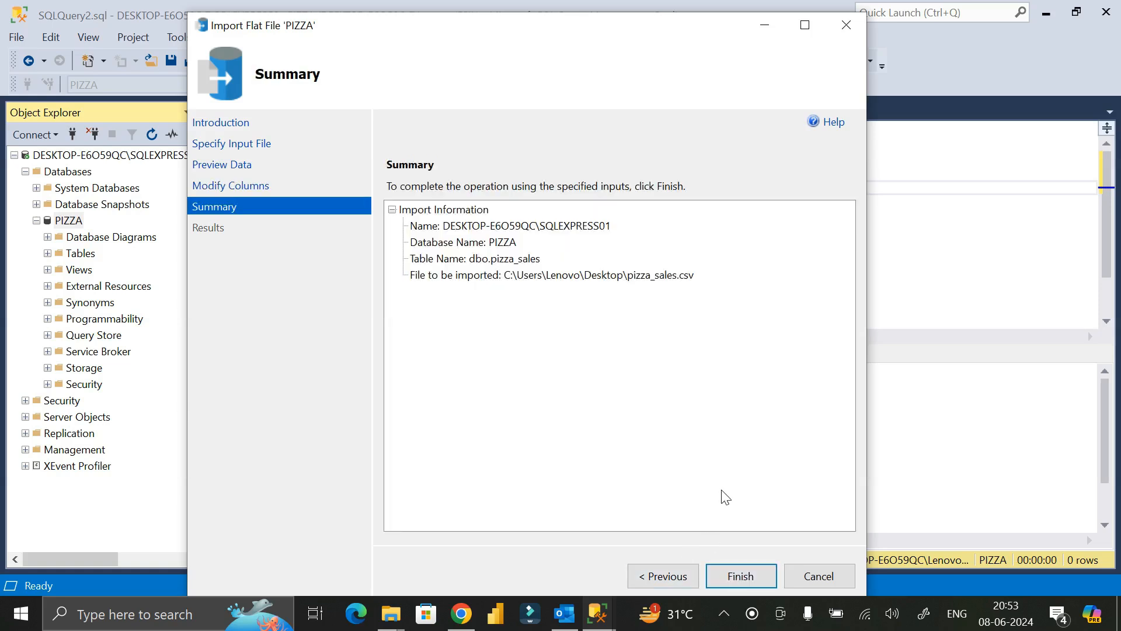
Step: Run the flat file import, view the Insert Data result details, and close the import wizard
{"action": "left_click", "coordinate": [742, 577]}
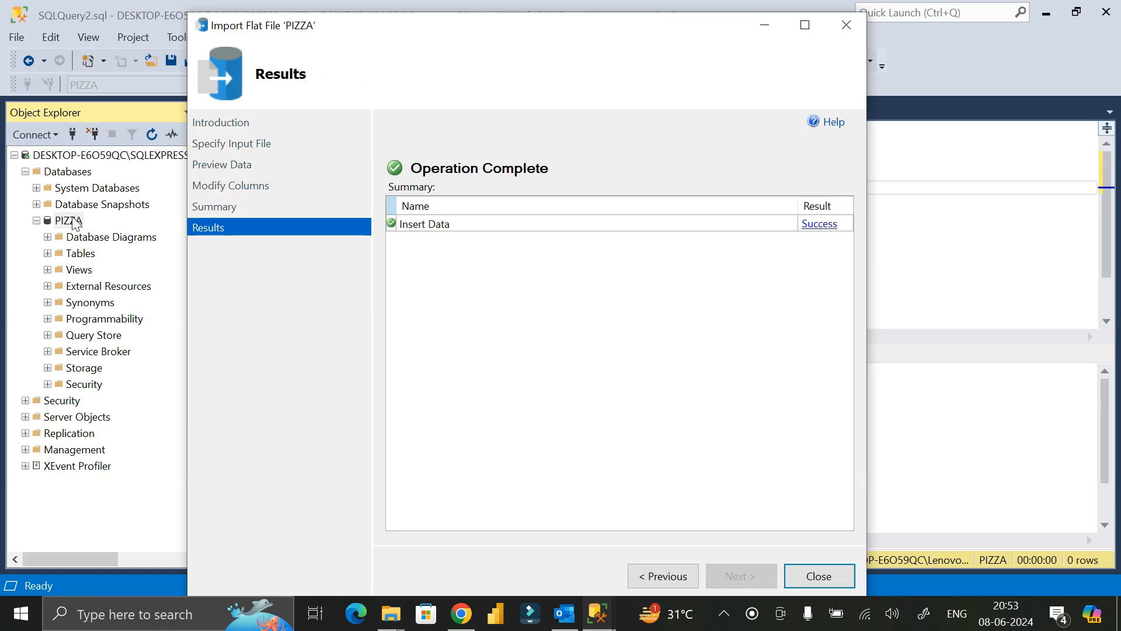
{"action": "left_click", "coordinate": [818, 225]}
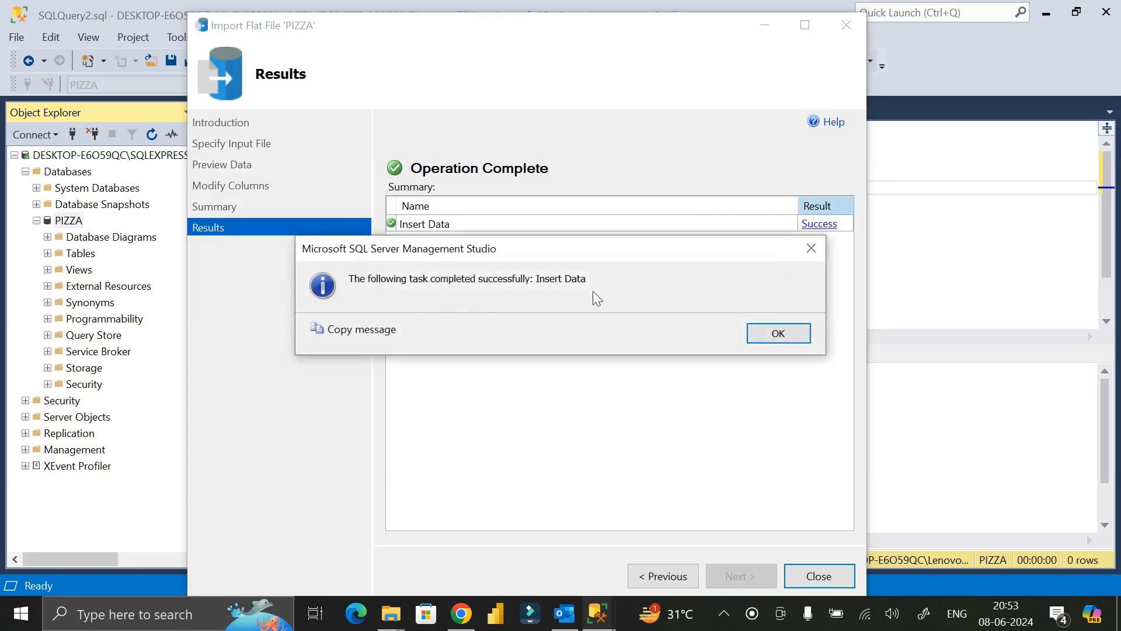
{"action": "left_click", "coordinate": [785, 333]}
{"action": "left_click", "coordinate": [819, 577]}
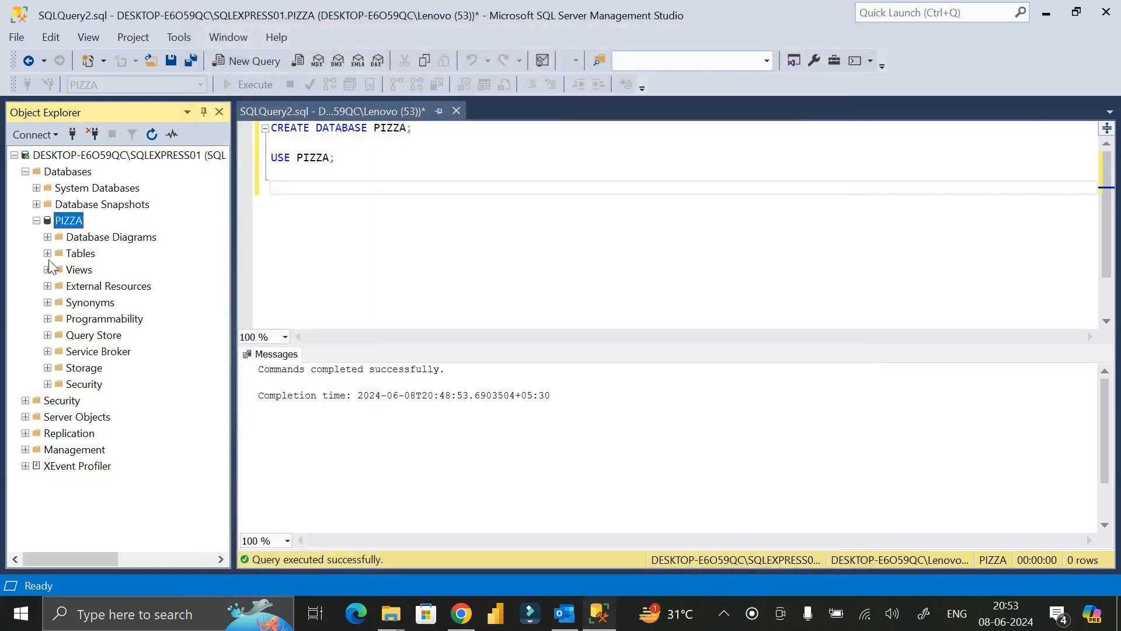
Step: Expand the PIZZA database's Tables folder and refresh it
{"action": "left_click", "coordinate": [76, 254]}
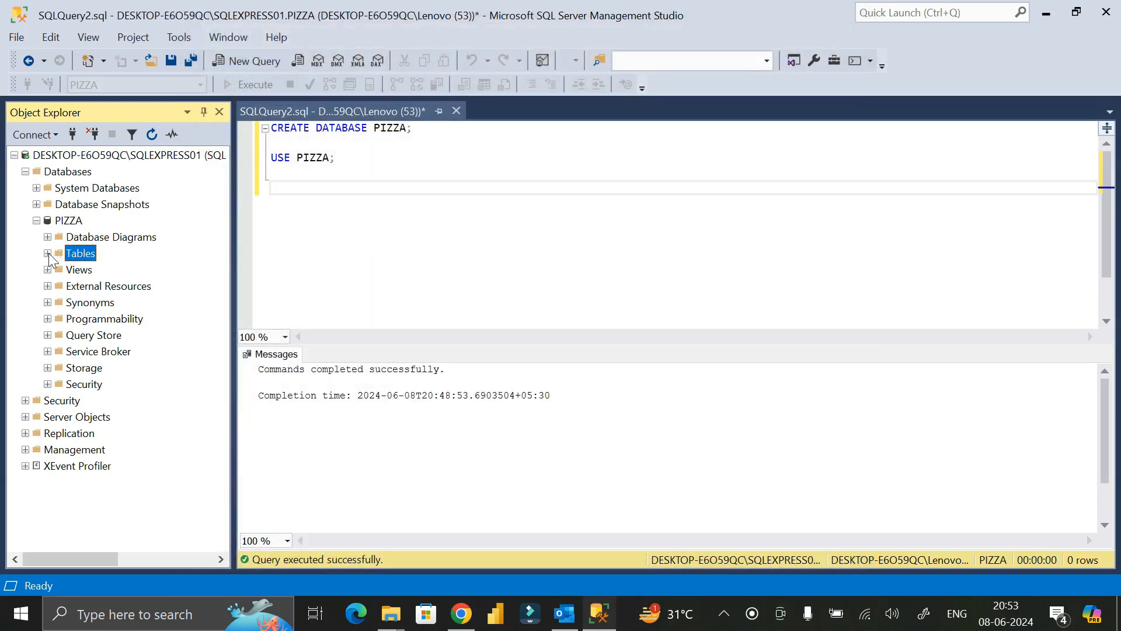
{"action": "left_click", "coordinate": [47, 253]}
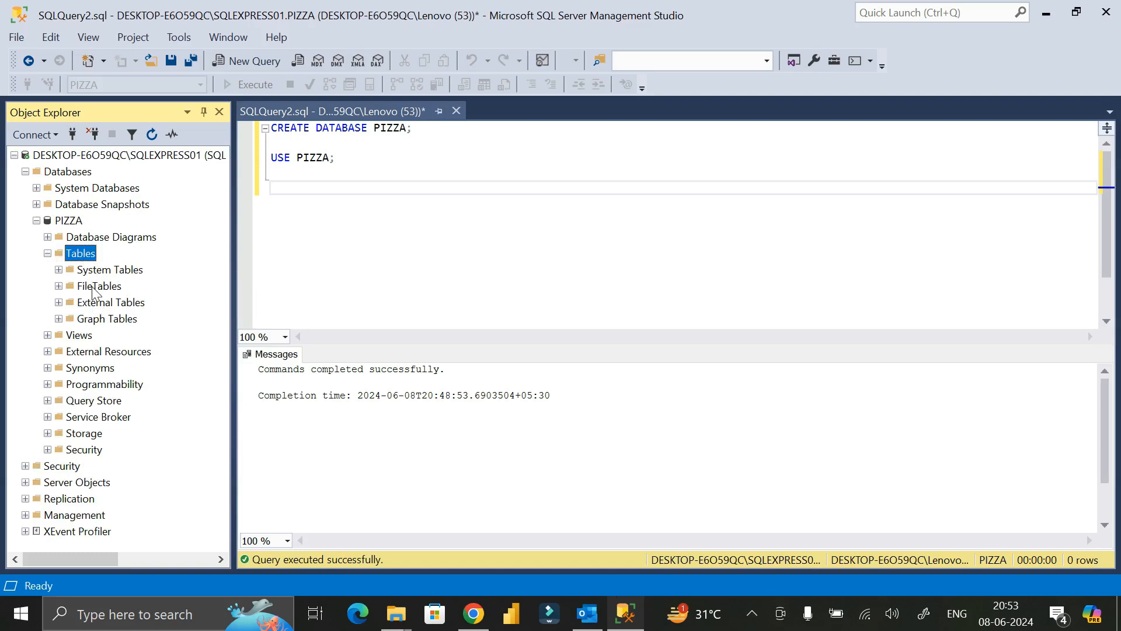
{"action": "right_click", "coordinate": [80, 255]}
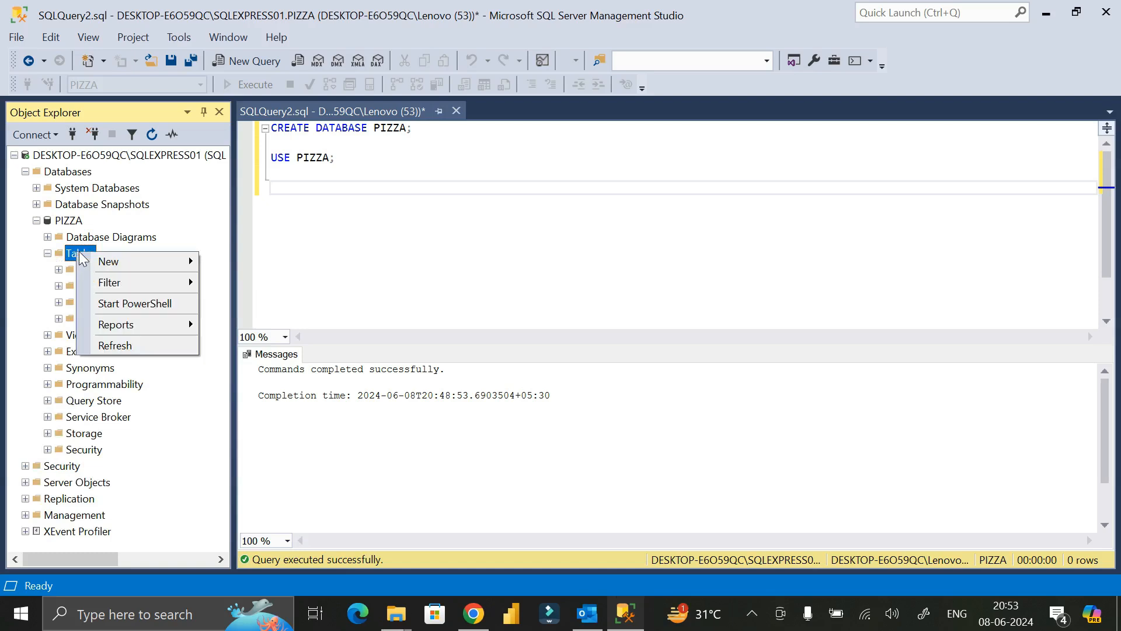
{"action": "left_click", "coordinate": [120, 345]}
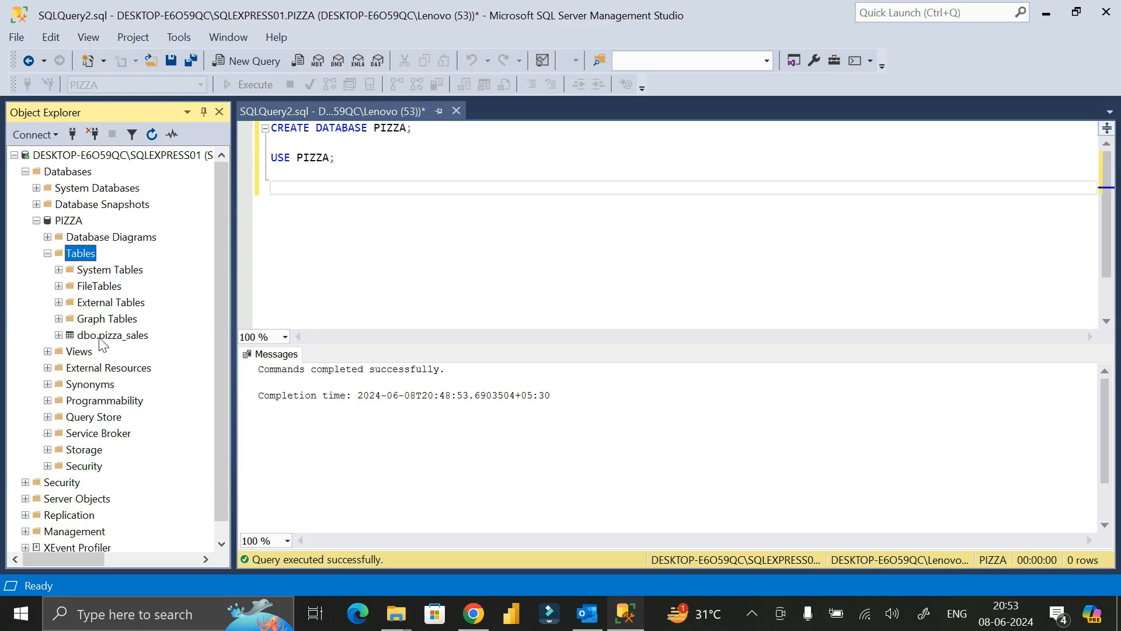
Step: Write the query SELECT * FROM [dbo].[pizza_sales]; below the USE PIZZA statement and execute only that query
{"action": "left_click", "coordinate": [275, 188]}
{"action": "type", "text": "SELECT "}
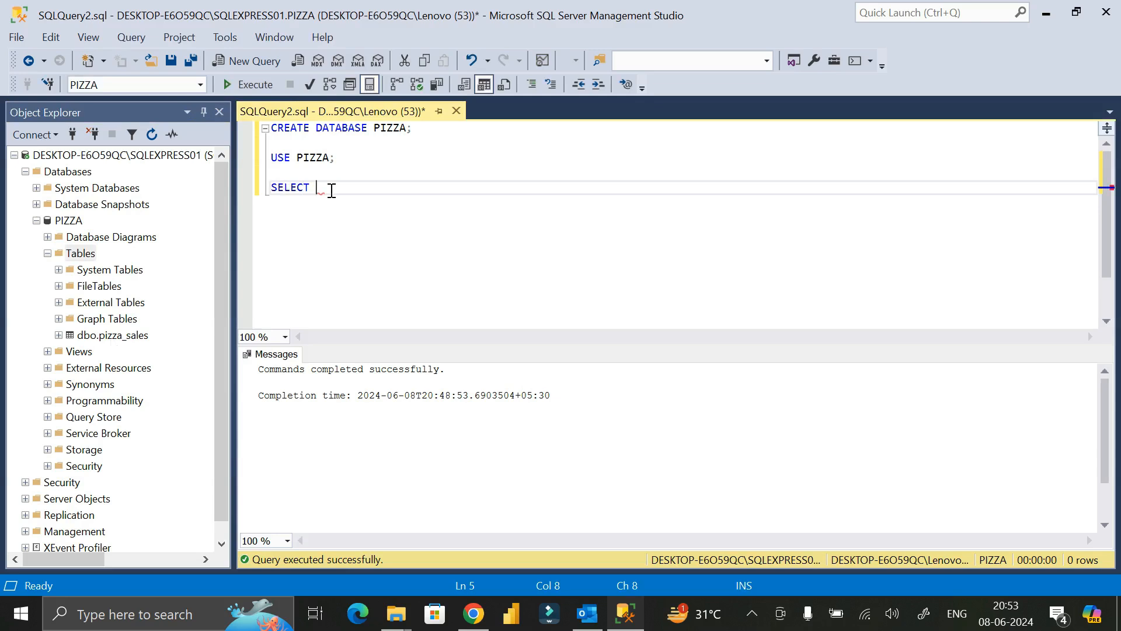
{"action": "type", "text": "* FROM"}
{"action": "left_click_drag", "start_coordinate": [80, 253], "coordinate": [370, 213]}
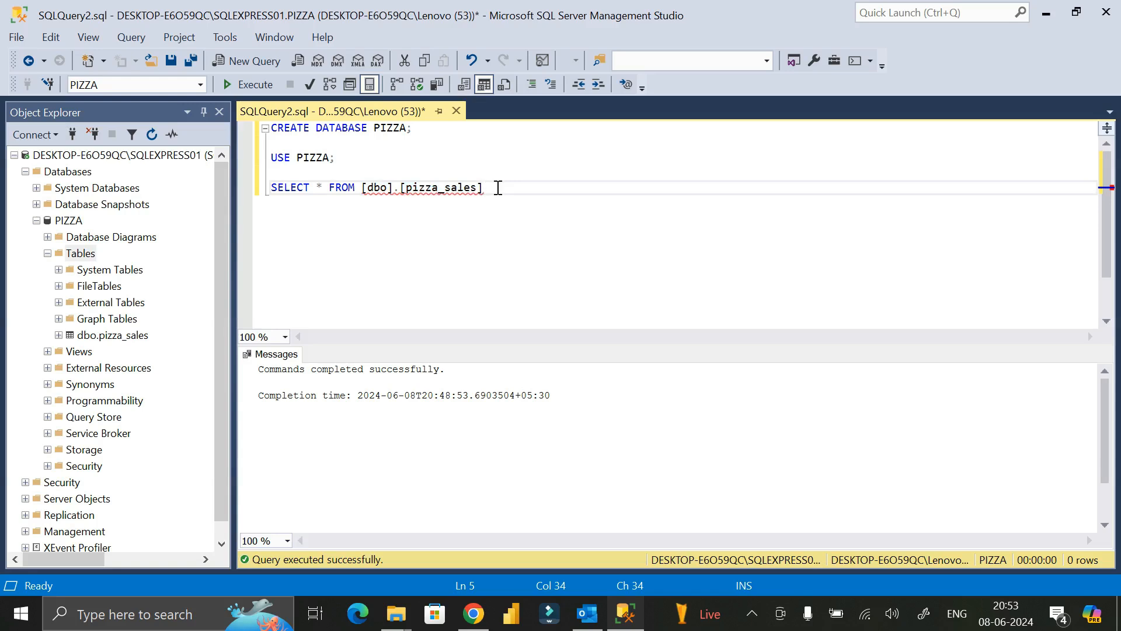
{"action": "left_click_drag", "start_coordinate": [511, 183], "coordinate": [274, 202]}
{"action": "left_click", "coordinate": [245, 87]}
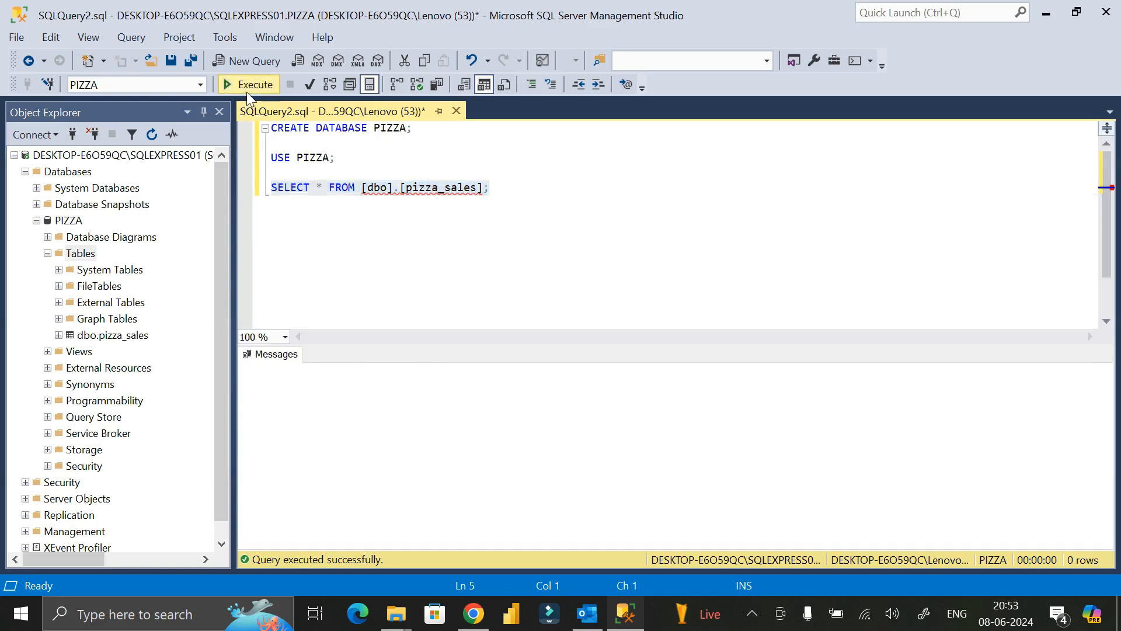